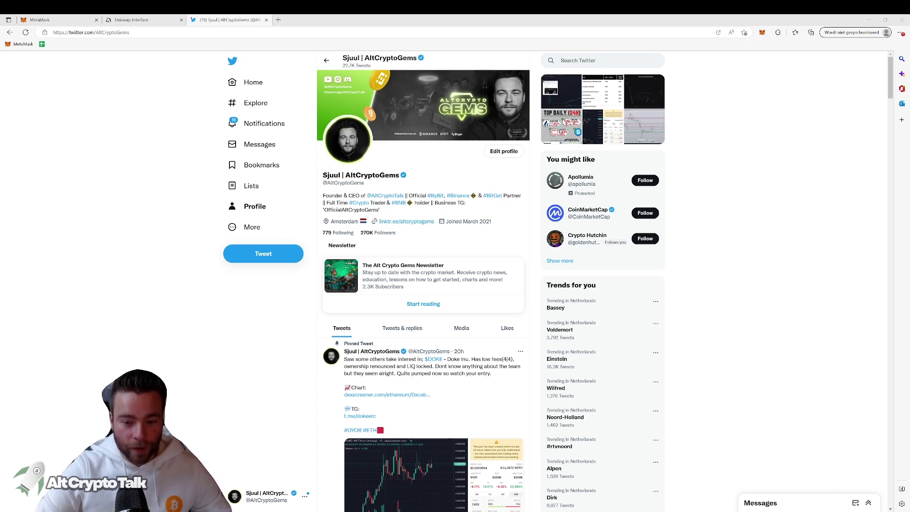
# Scroll the Twitter profile and select the account handle under the profile name
pyautogui.scroll(-3, 423, 285)
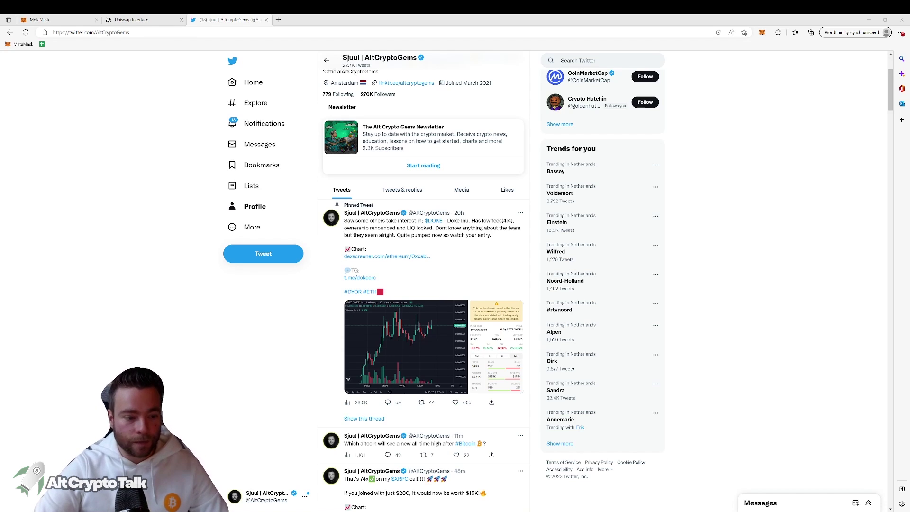
pyautogui.scroll(3, 423, 285)
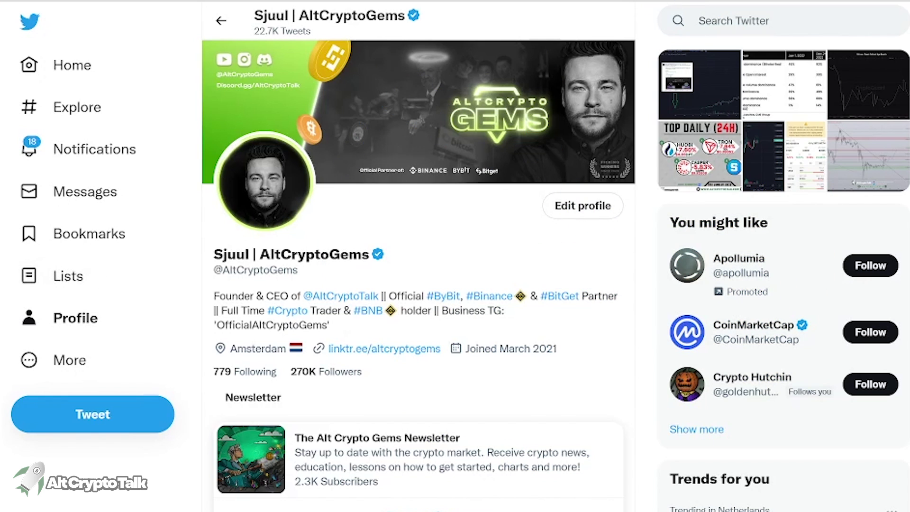
pyautogui.moveTo(297, 271); pyautogui.dragTo(213, 271)
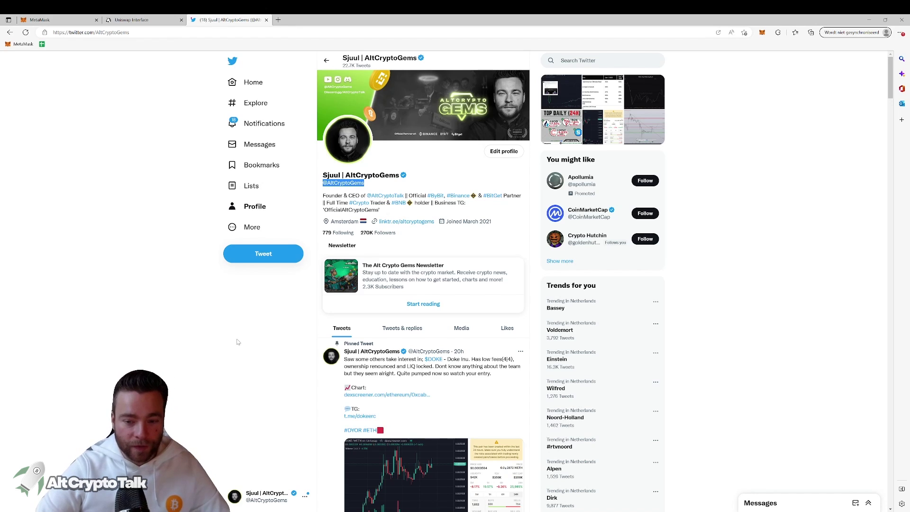
pyautogui.scroll(-4, 237, 342)
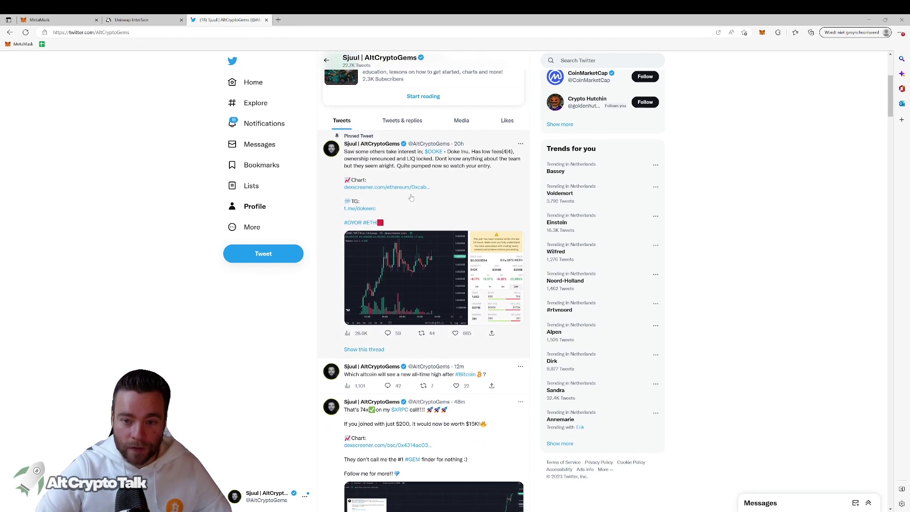
pyautogui.scroll(1, 264, 346)
pyautogui.scroll(1, 264, 346)
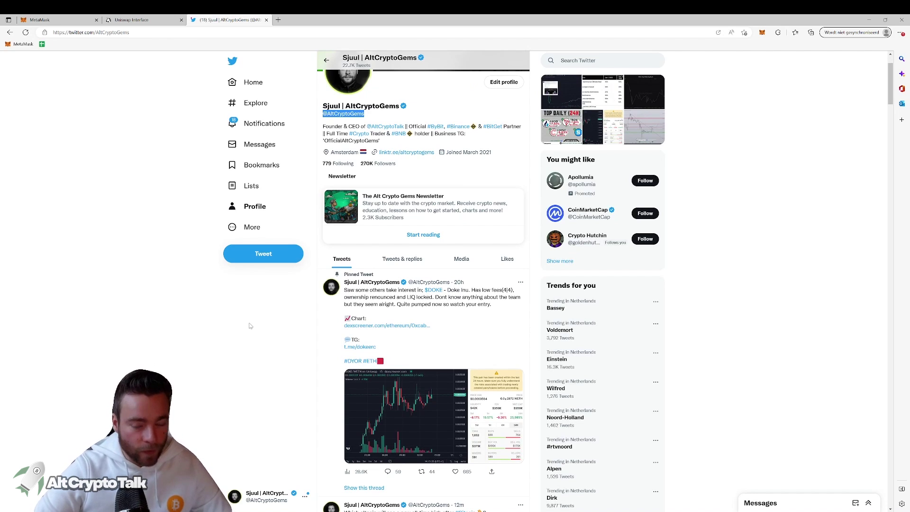
pyautogui.scroll(1, 225, 343)
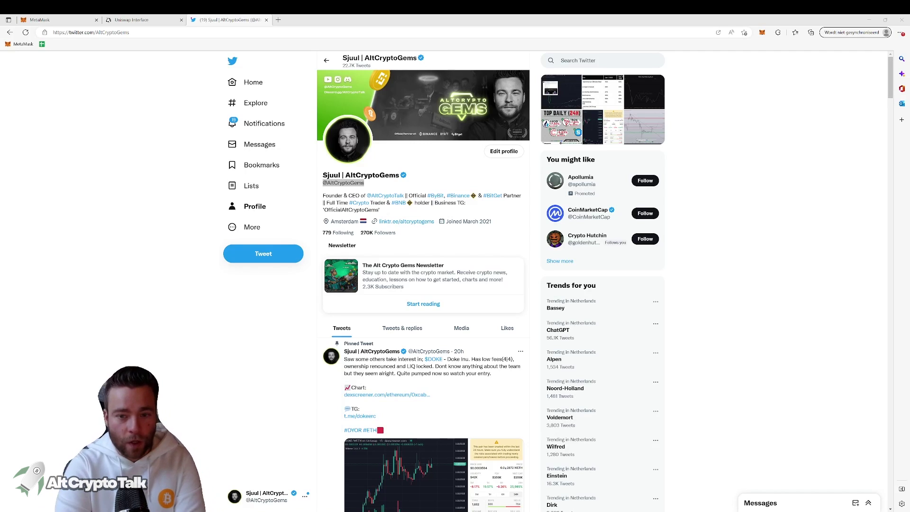
# Flip between the MetaMask wallet home page and the Twitter profile
pyautogui.click(40, 20)
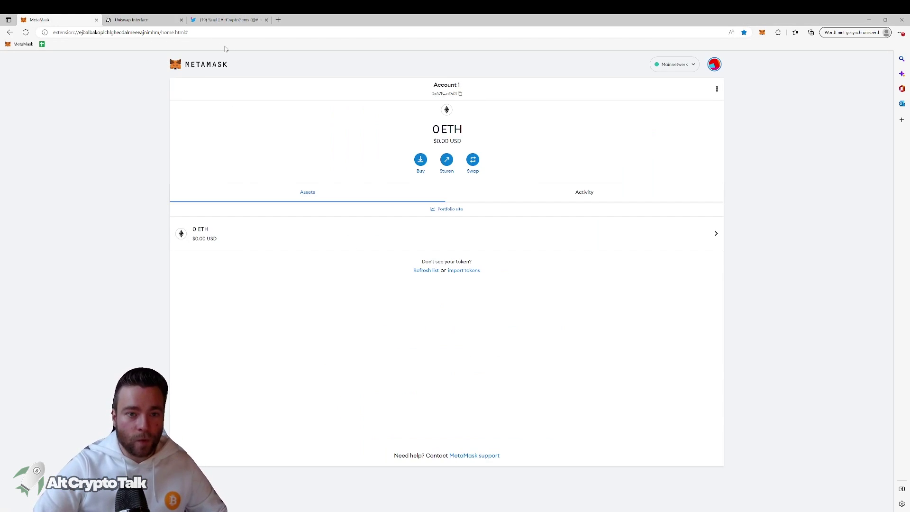
pyautogui.click(234, 20)
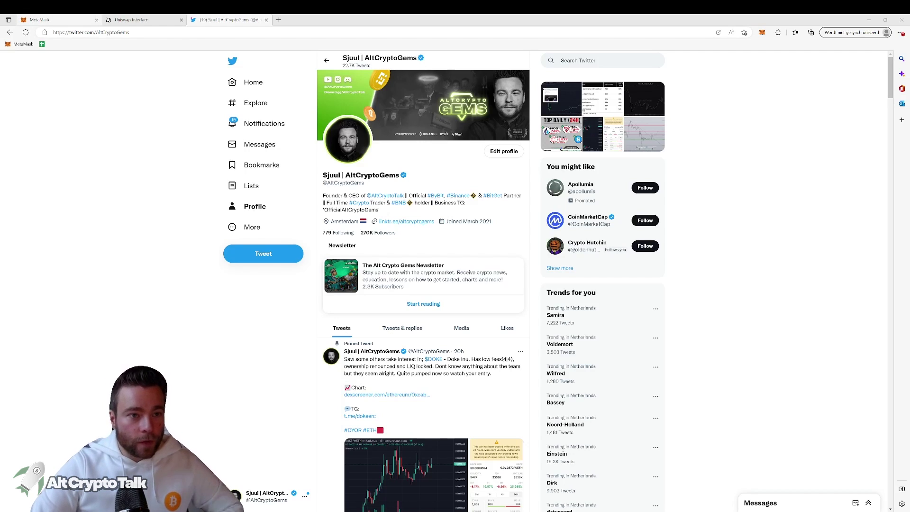
pyautogui.click(40, 20)
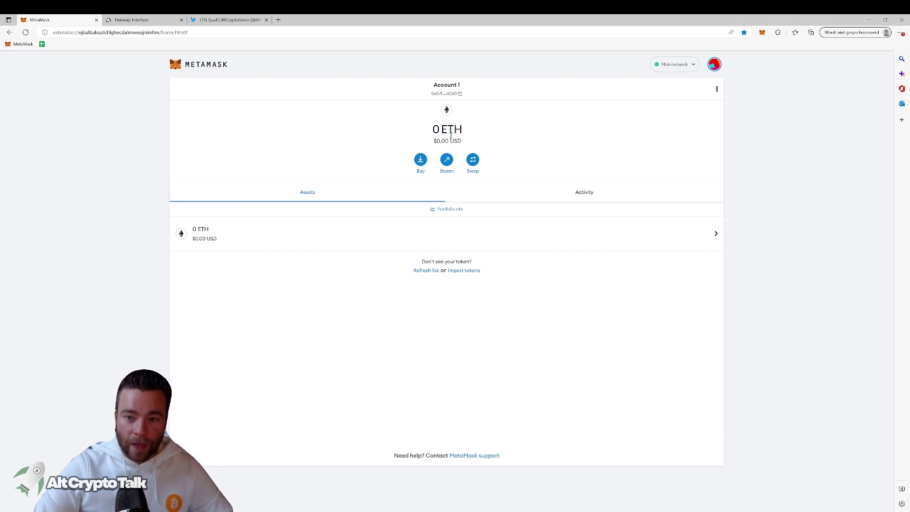
pyautogui.click(236, 21)
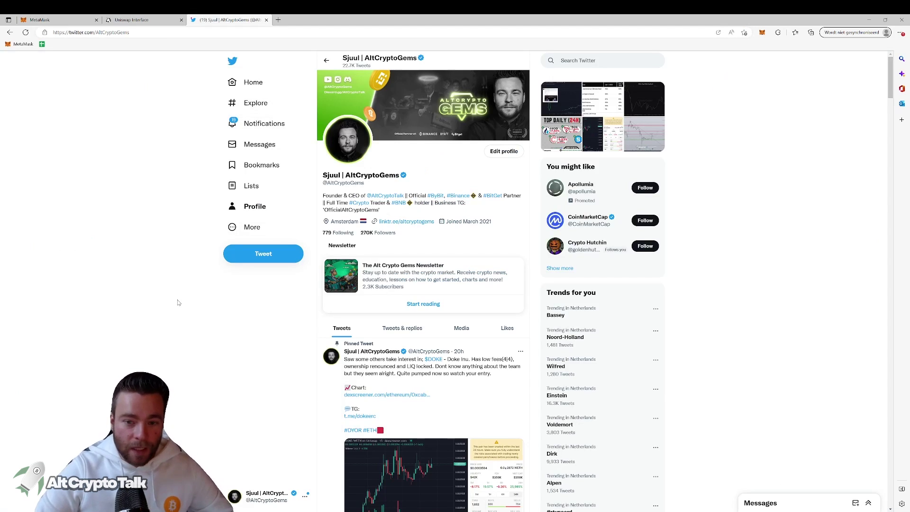
pyautogui.scroll(-3, 221, 321)
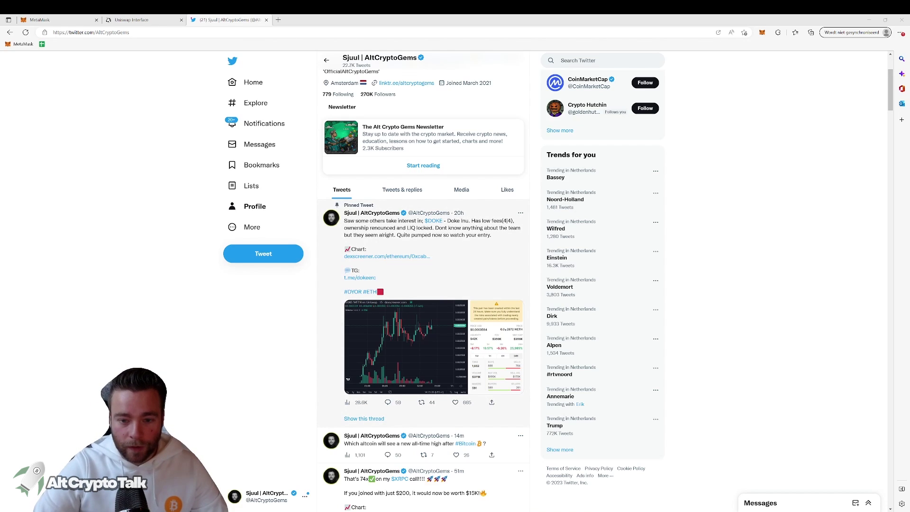
# Search 'uniswap', open the official Uniswap Protocol site, and launch the swap app
pyautogui.click(130, 20)
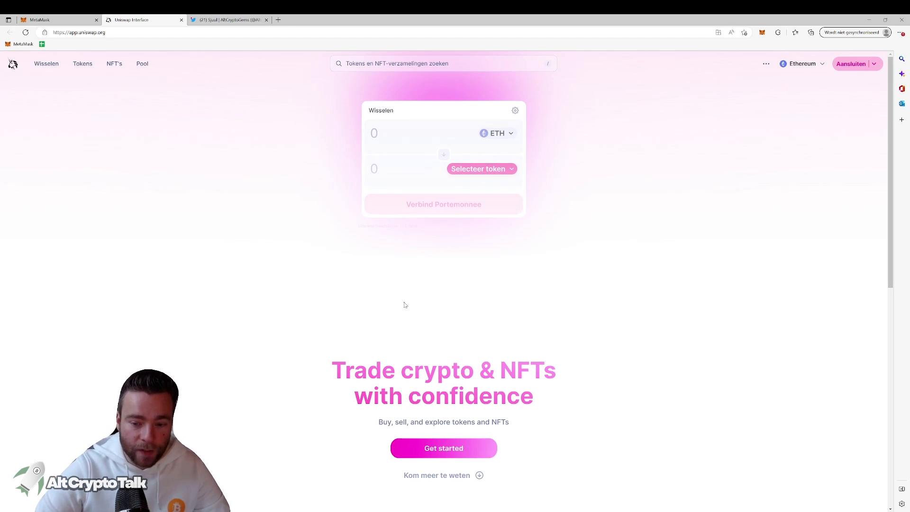
pyautogui.click(140, 32)
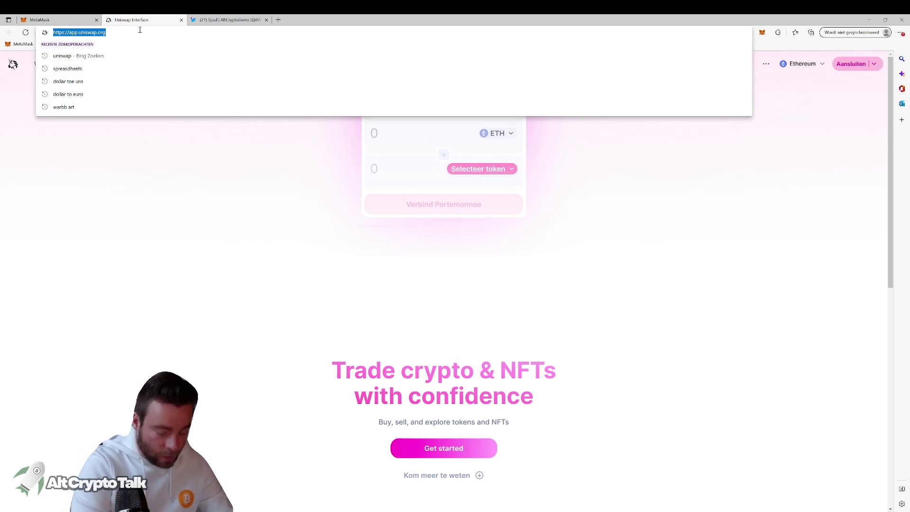
pyautogui.write('uniswap')
pyautogui.press('Return')
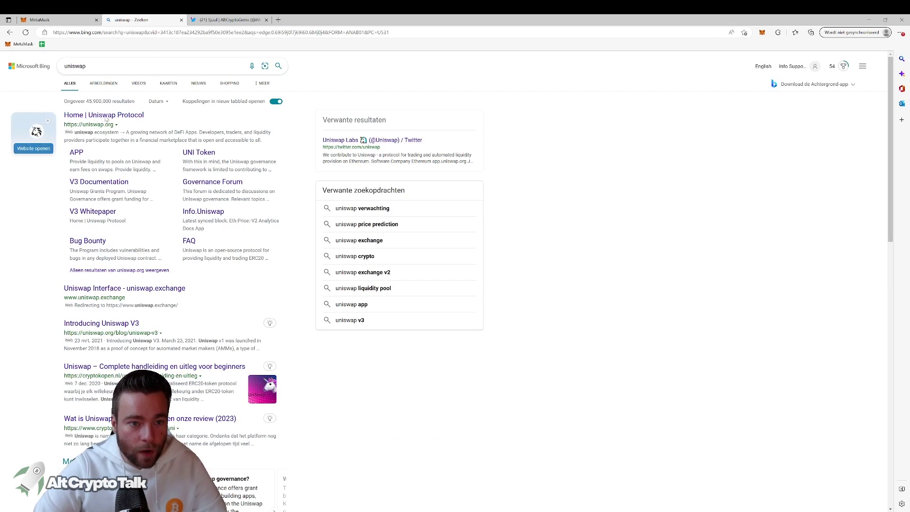
pyautogui.click(106, 116)
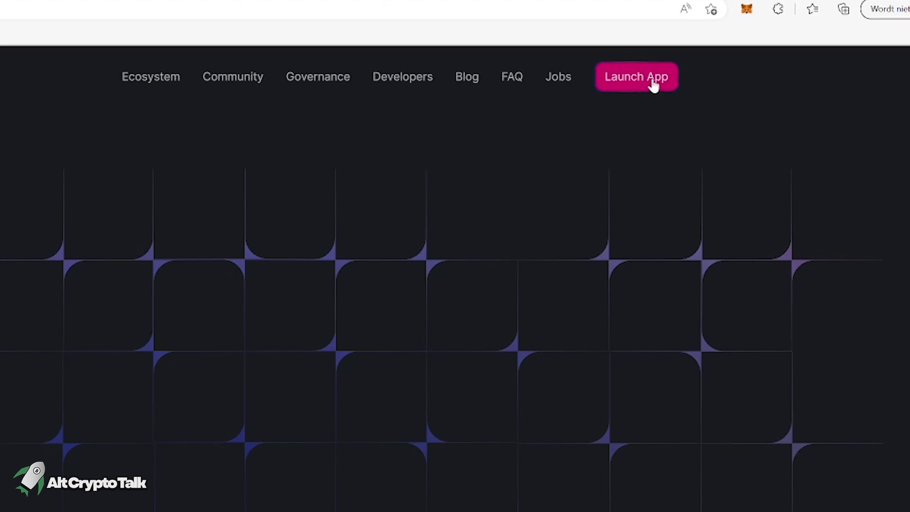
pyautogui.click(636, 80)
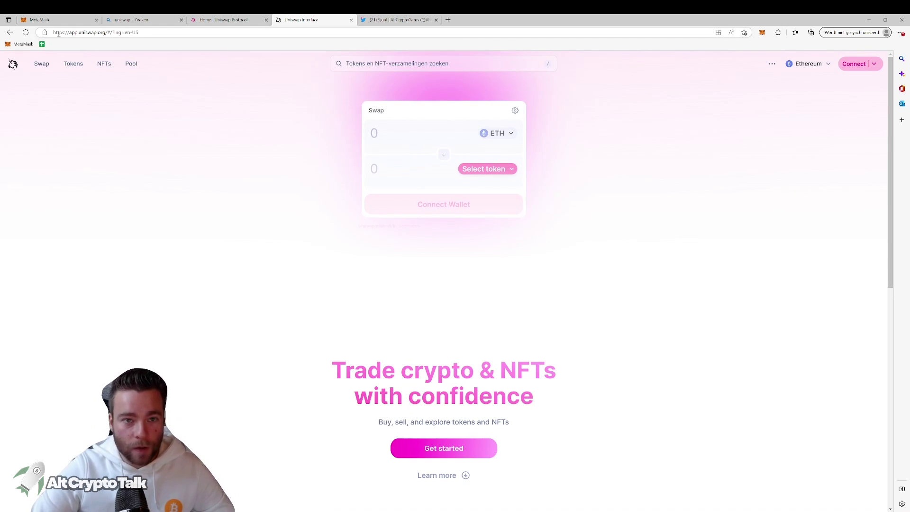
pyautogui.moveTo(300, 19); pyautogui.dragTo(242, 29)
# Close the extra search and homepage tabs and connect the MetaMask wallet to Uniswap
pyautogui.click(181, 19)
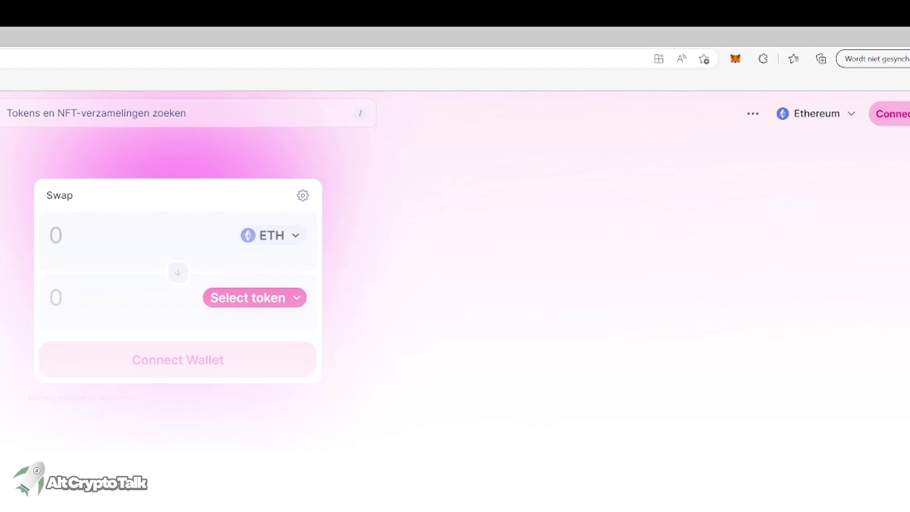
pyautogui.click(900, 114)
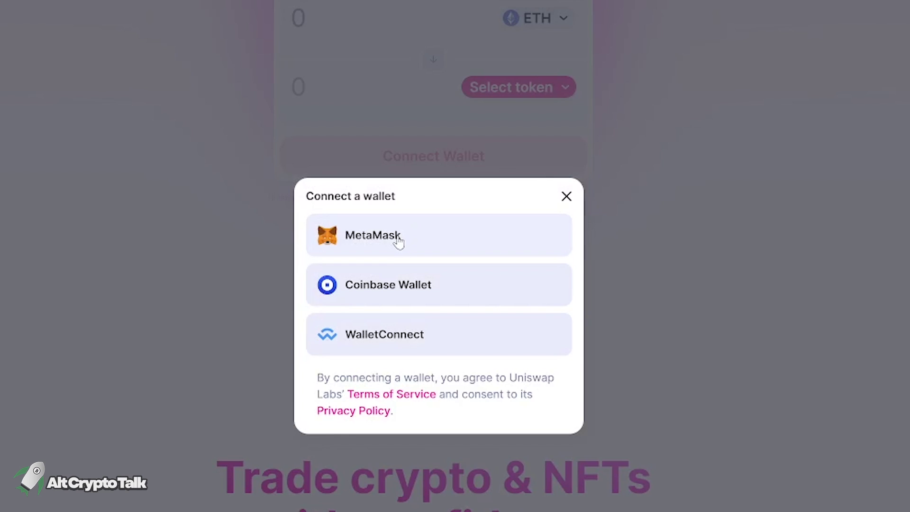
pyautogui.click(424, 247)
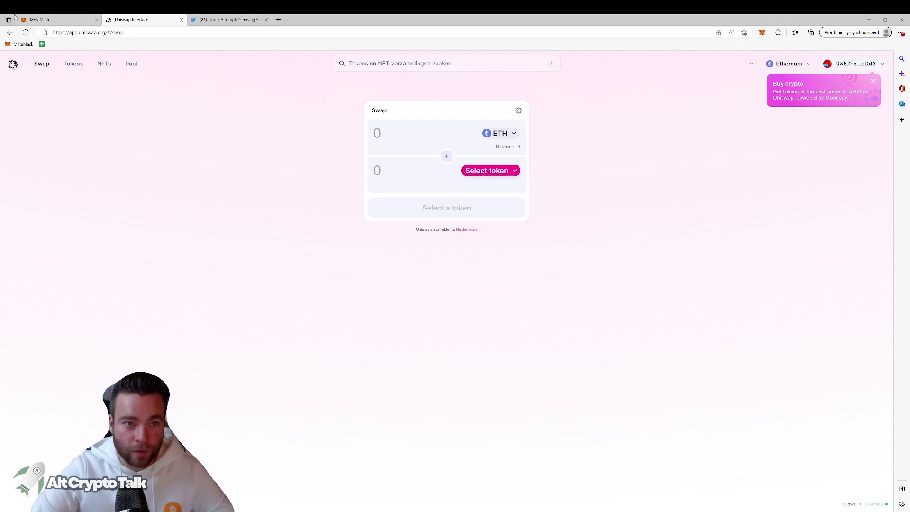
# Compare MetaMask with Uniswap's ETH balance of 0, glance at Twitter, and return to the swap form
pyautogui.click(40, 20)
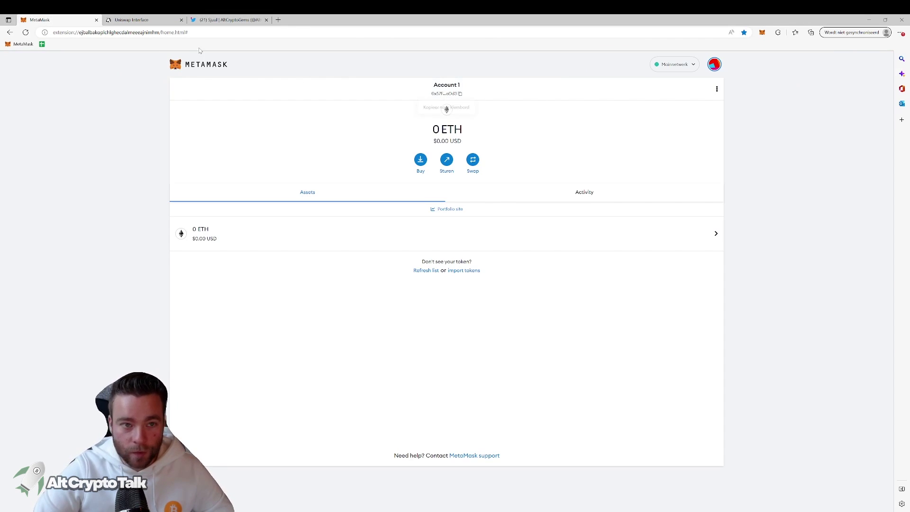
pyautogui.hotkey('ctrl', 'Tab')
pyautogui.tripleClick(509, 147)
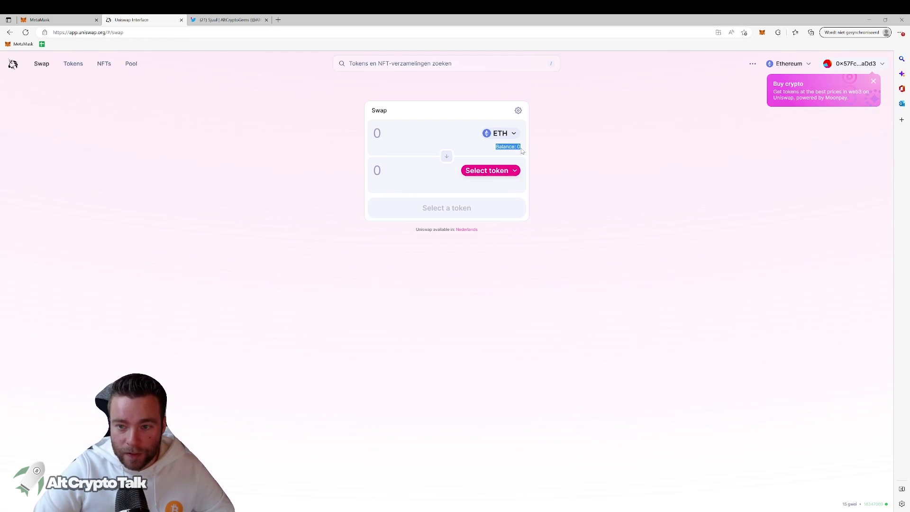
pyautogui.hotkey('ctrl', 'shift', 'Tab')
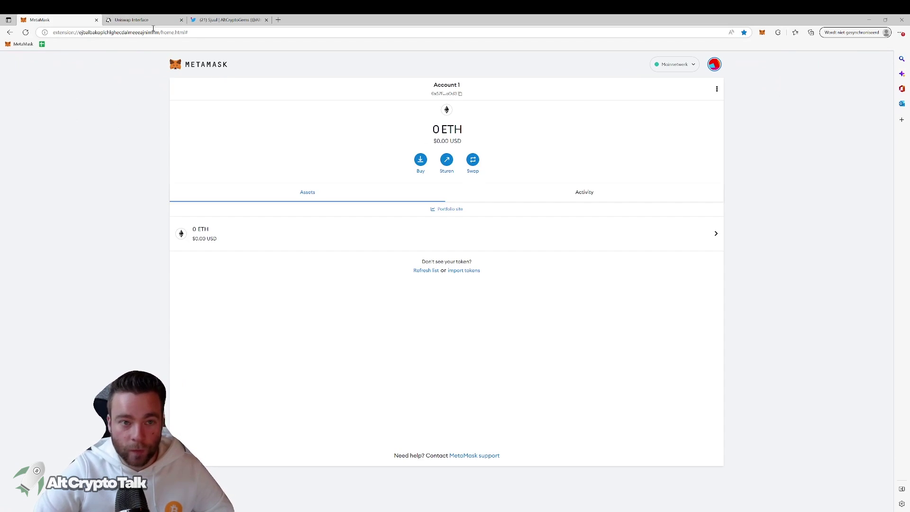
pyautogui.hotkey('ctrl', 'Tab')
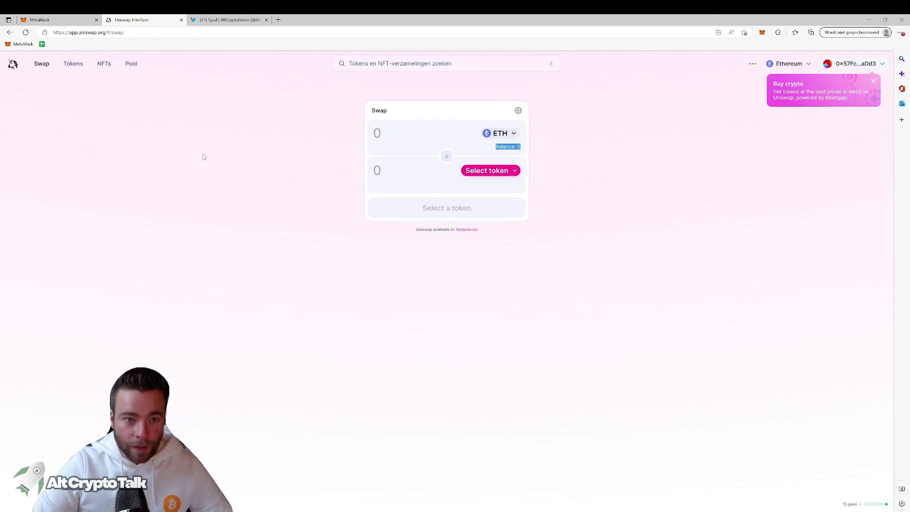
pyautogui.click(223, 20)
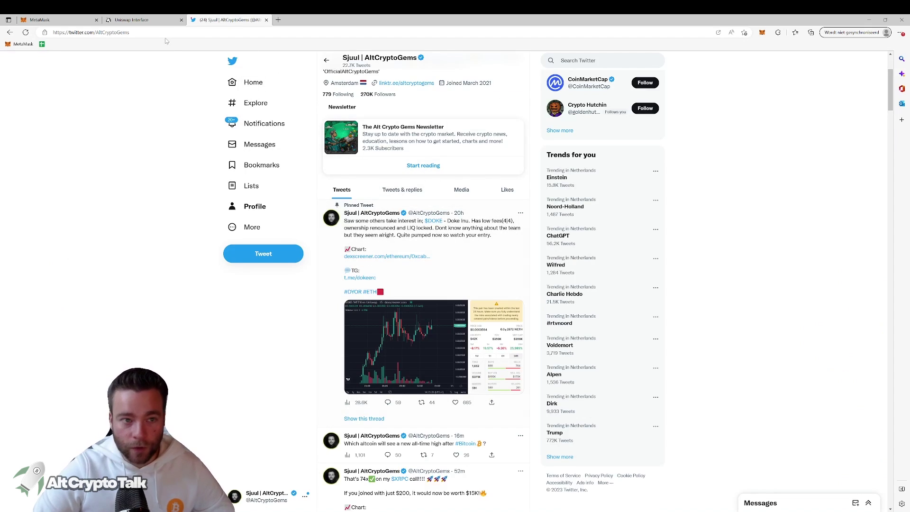
pyautogui.hotkey('ctrl', 'shift', 'Tab')
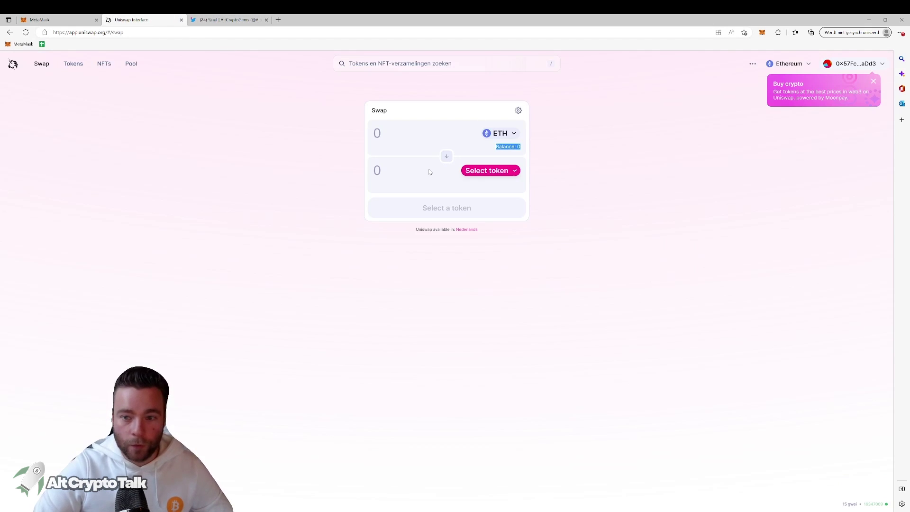
# Search the receive-token list for DOKE, check the $DOKE tweet, and come back to the search
pyautogui.click(485, 171)
pyautogui.write('DOKE')
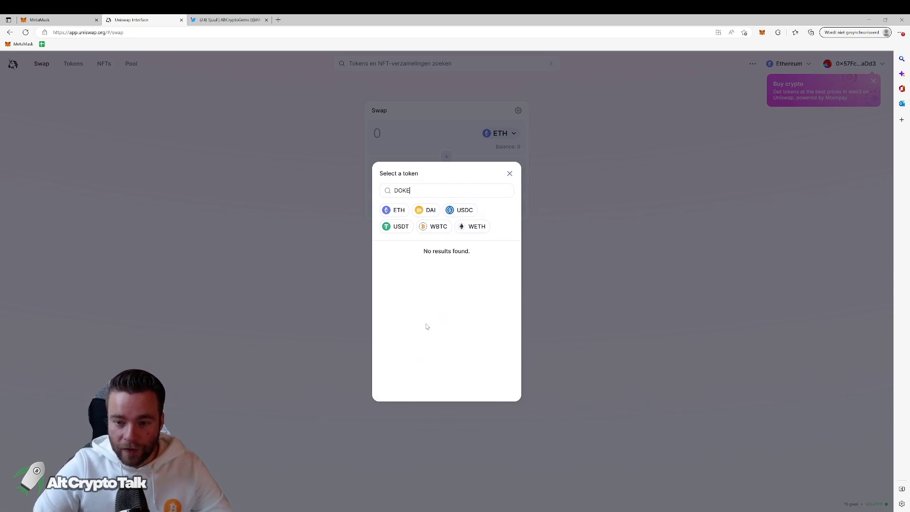
pyautogui.click(229, 20)
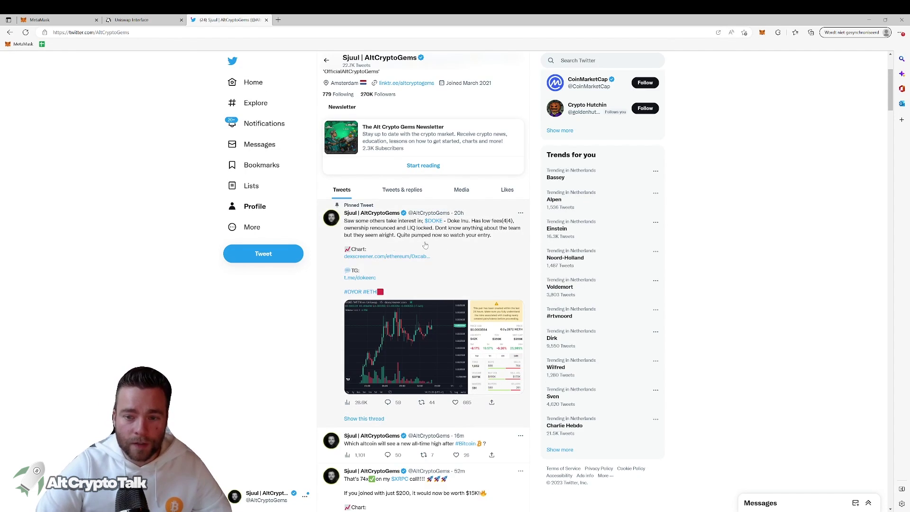
pyautogui.hotkey('ctrl', 'shift', 'Tab')
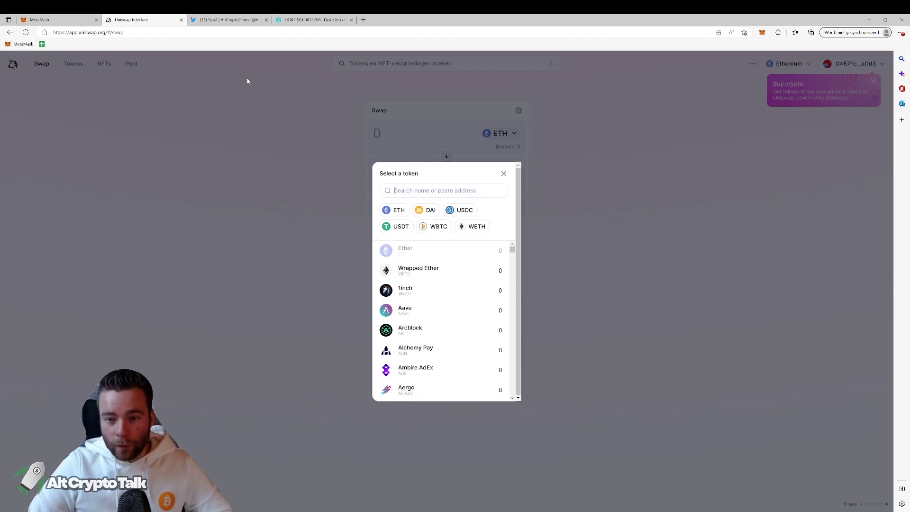
# Glance at the DEXTools DOKE/WETH page, then follow the pinned tweet's dexscreener.com chart link
pyautogui.click(228, 20)
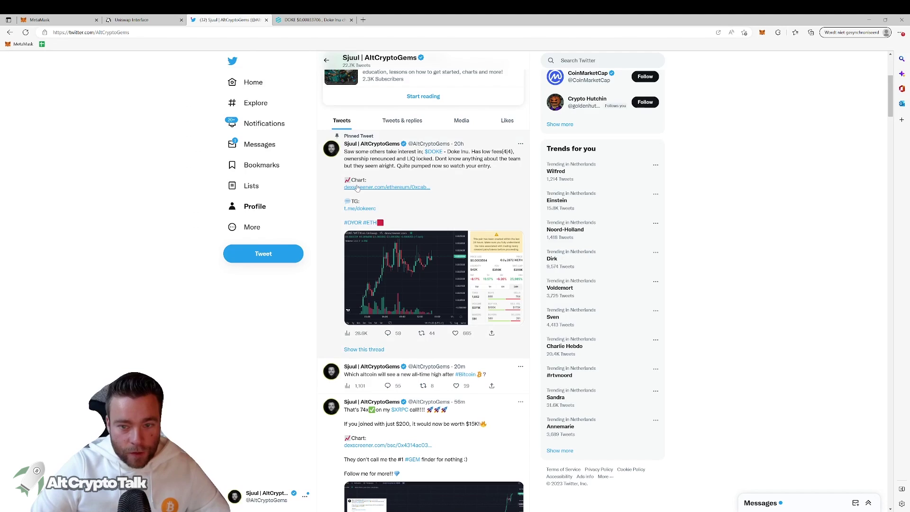
pyautogui.click(303, 20)
pyautogui.click(228, 19)
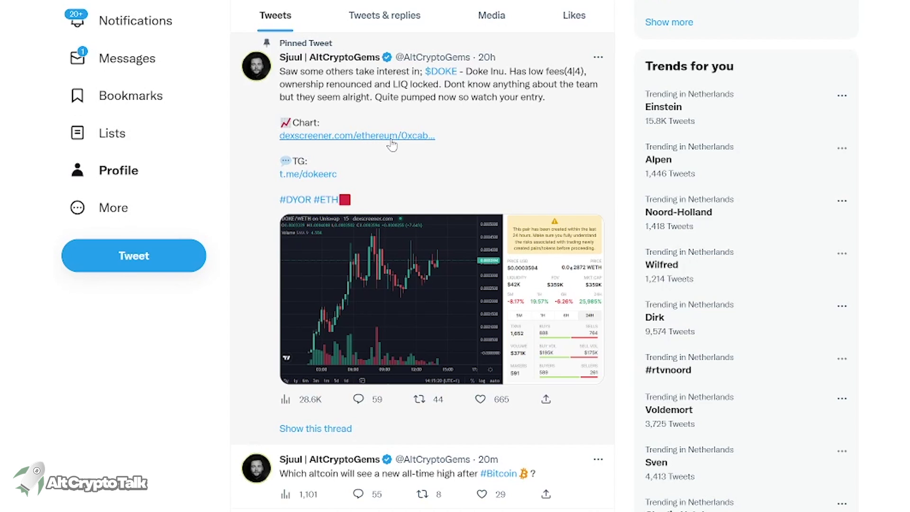
pyautogui.click(331, 141)
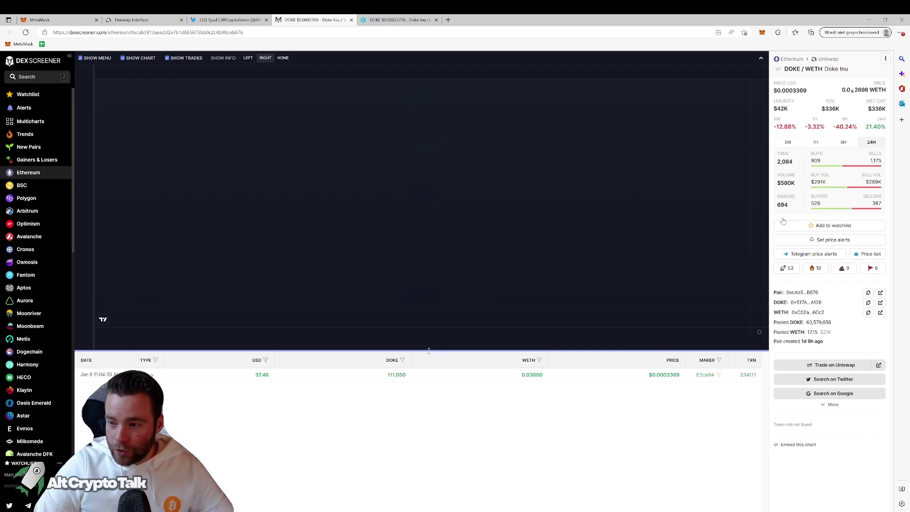
# Copy the DOKE contract address from DEX Screener's DOKE/WETH pair details panel
pyautogui.click(869, 303)
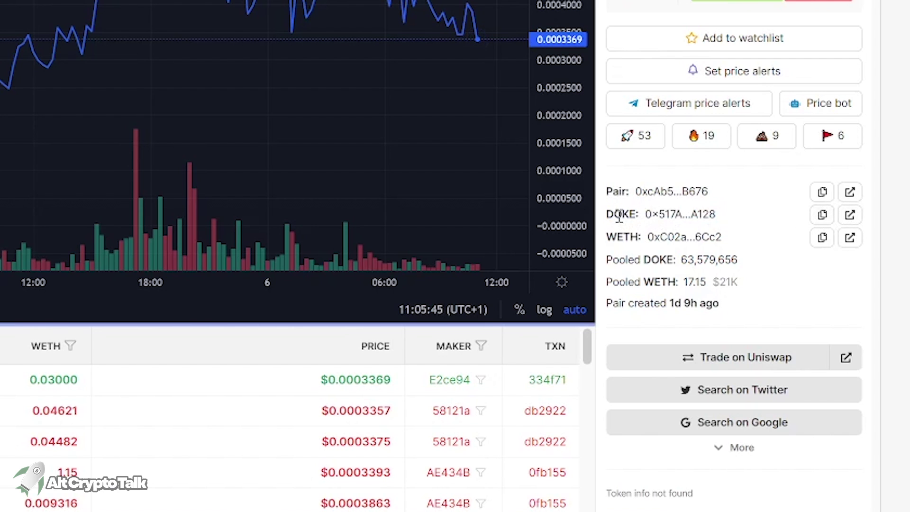
pyautogui.moveTo(619, 216); pyautogui.dragTo(646, 220)
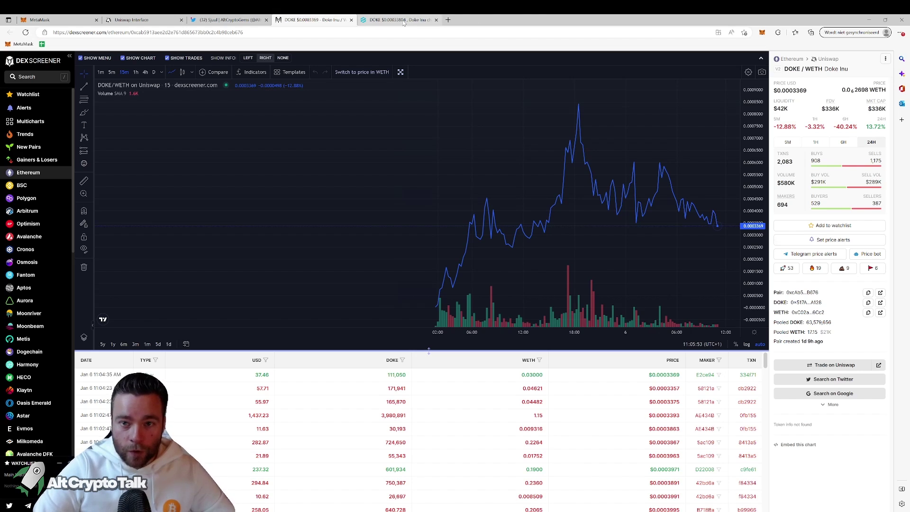
pyautogui.click(396, 19)
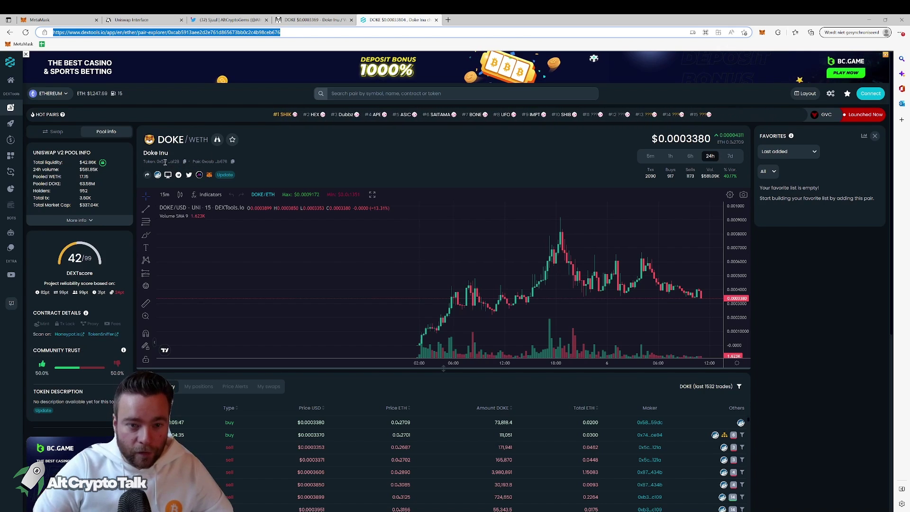
pyautogui.click(314, 20)
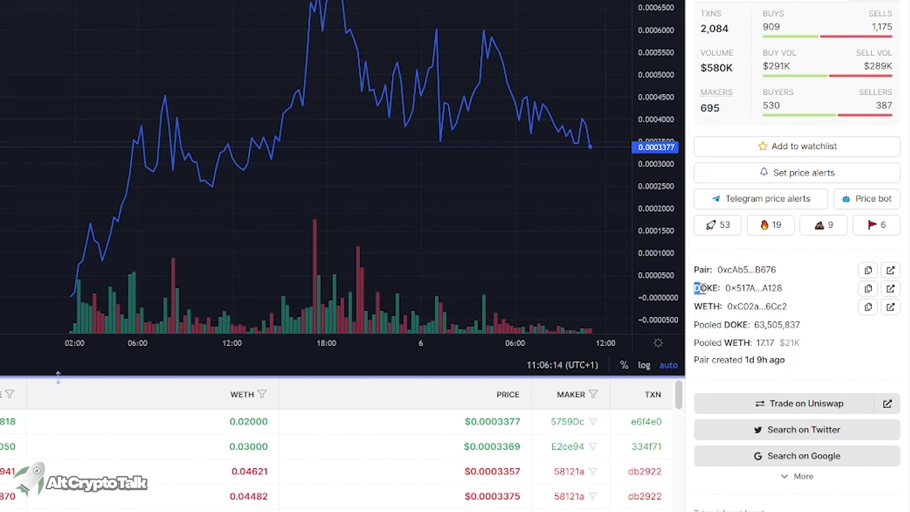
pyautogui.moveTo(774, 302); pyautogui.dragTo(831, 304)
pyautogui.click(868, 288)
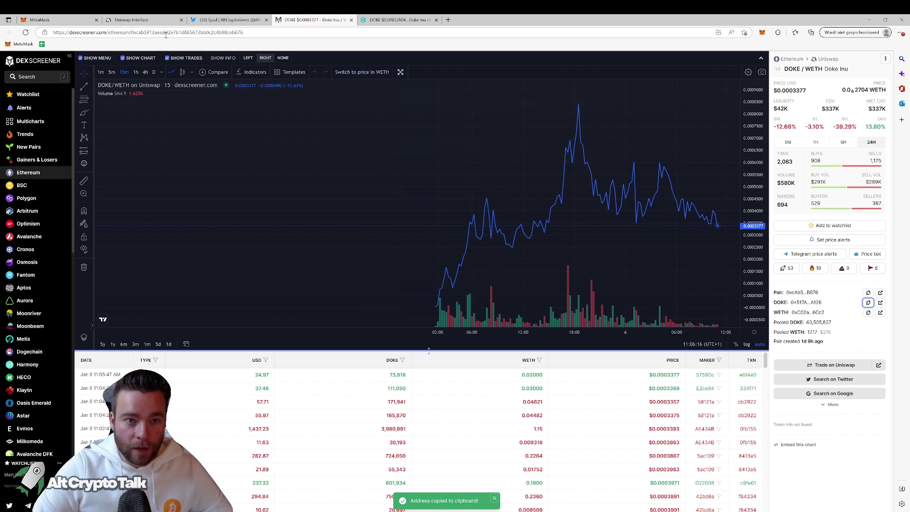
# Paste the DOKE contract address into Uniswap's token search and confirm Doke Inu past the warning
pyautogui.click(153, 20)
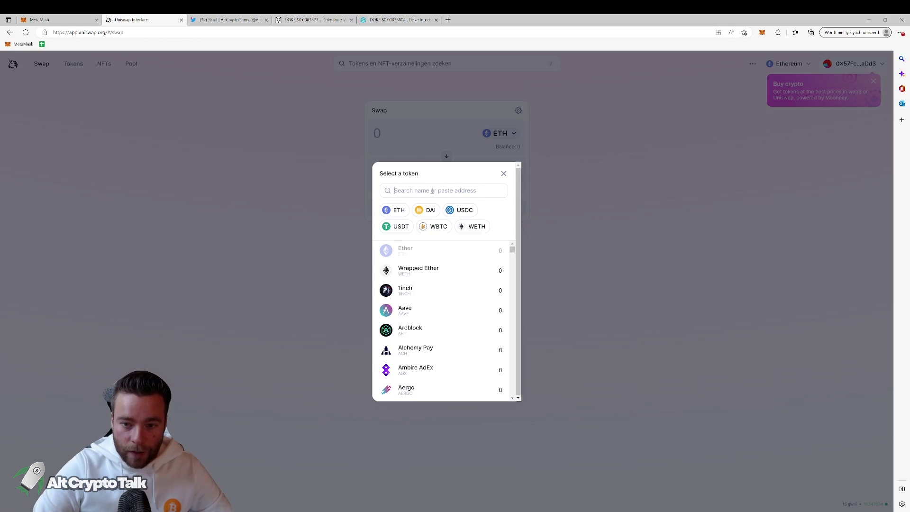
pyautogui.hotkey('ctrl', 'v')
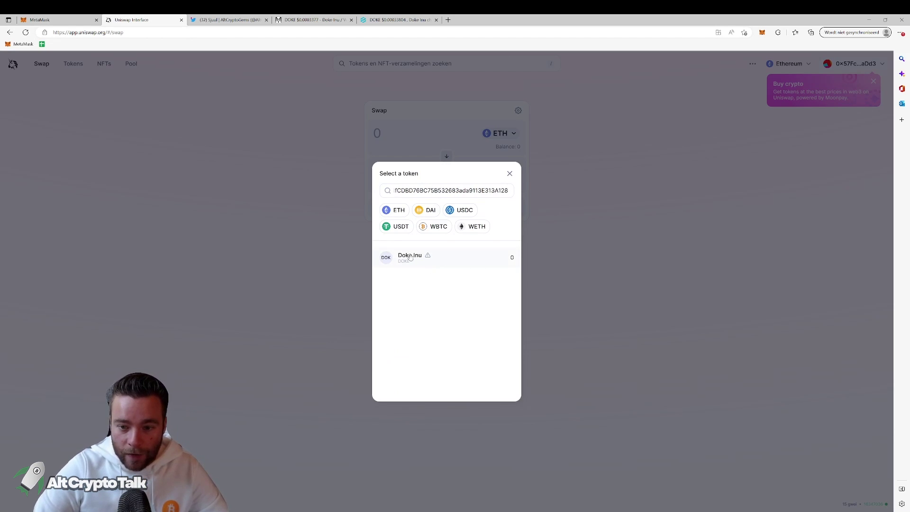
pyautogui.click(431, 258)
pyautogui.click(448, 322)
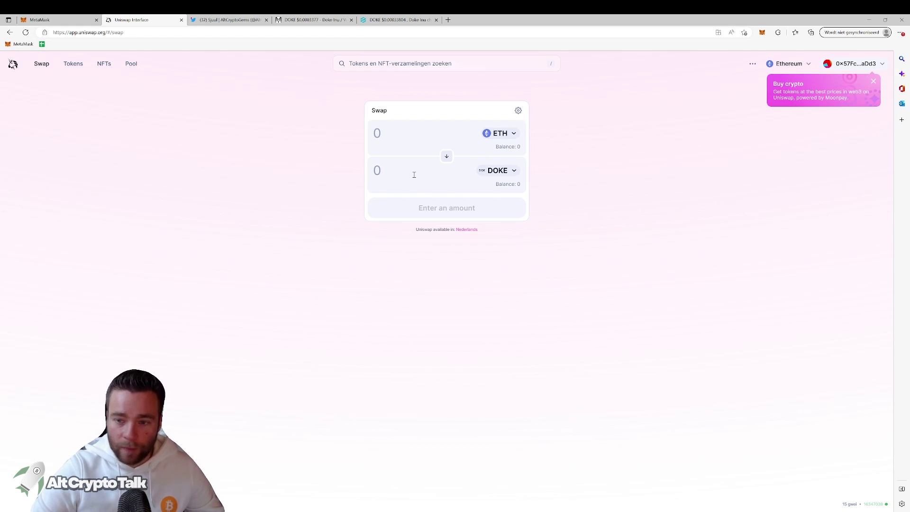
# Import DOKE into MetaMask as a custom token from its pasted contract address, then return to Uniswap
pyautogui.click(57, 21)
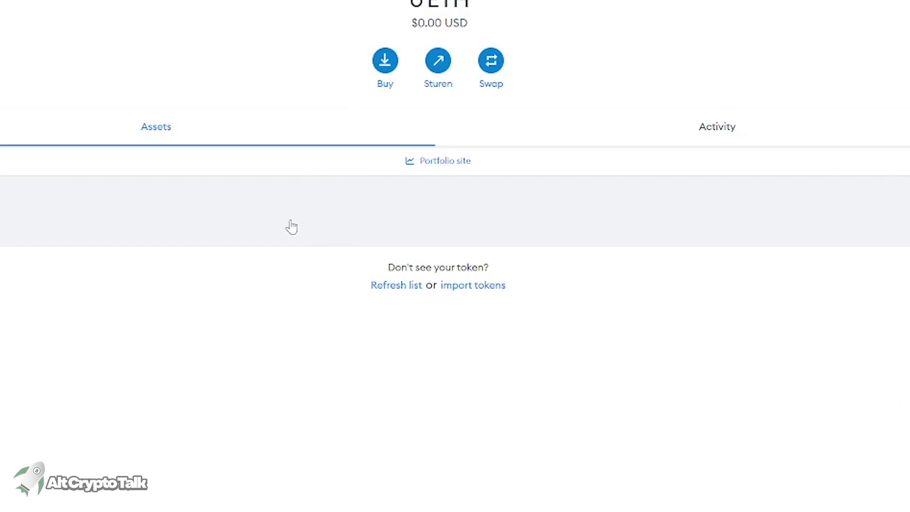
pyautogui.moveTo(541, 290); pyautogui.dragTo(445, 293)
pyautogui.click(484, 287)
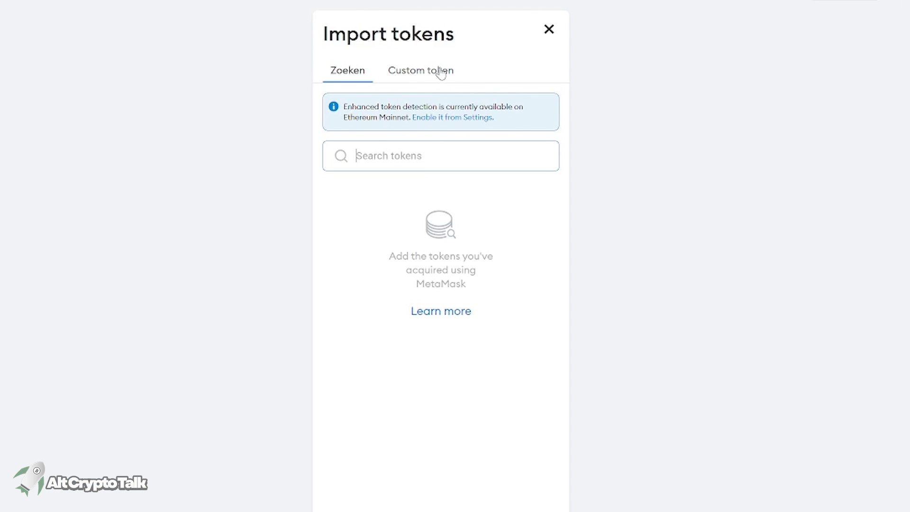
pyautogui.click(441, 74)
pyautogui.hotkey('ctrl', 'v')
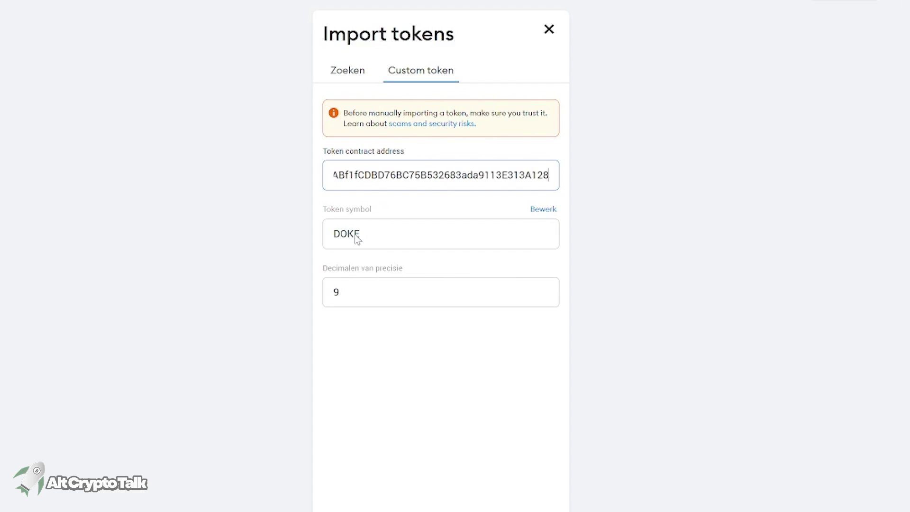
pyautogui.click(453, 440)
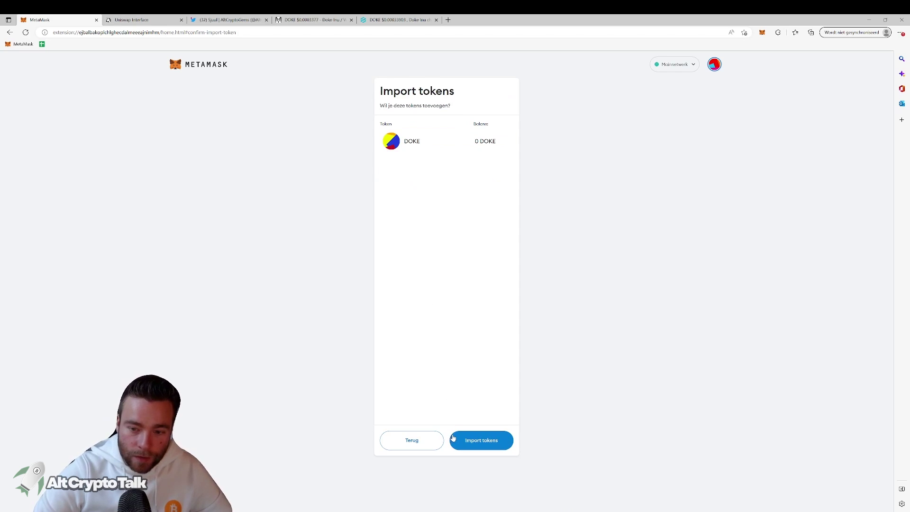
pyautogui.click(497, 438)
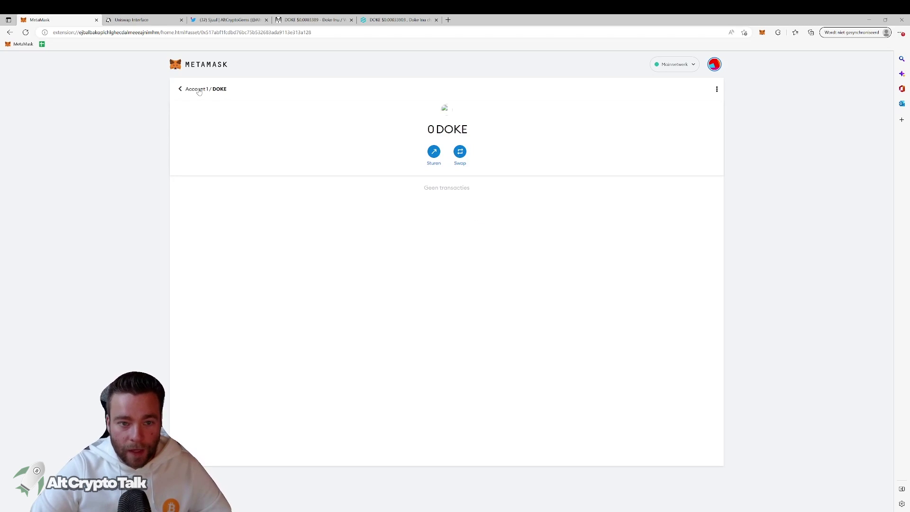
pyautogui.click(199, 90)
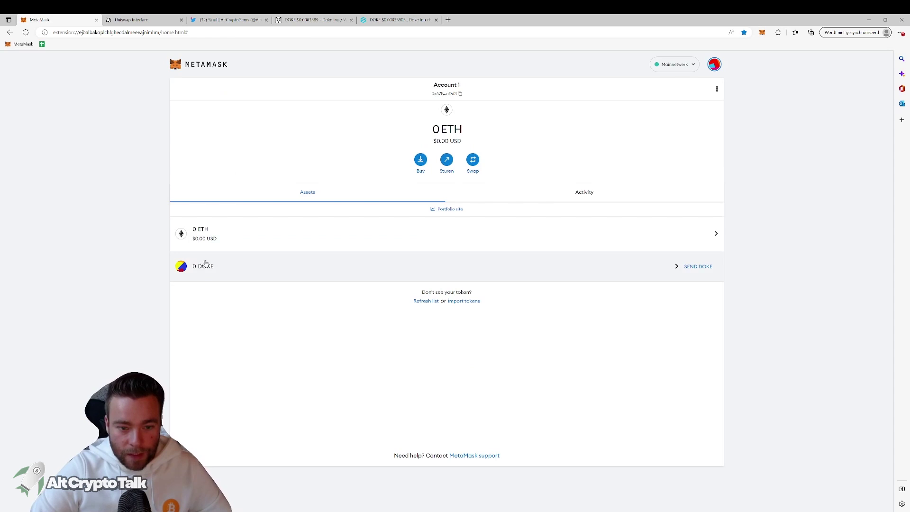
pyautogui.hotkey('ctrl', 'Tab')
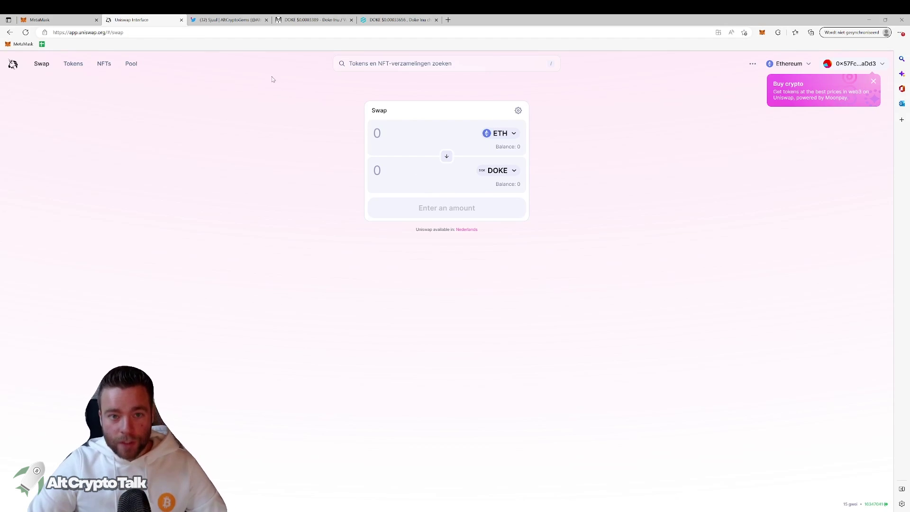
pyautogui.click(306, 20)
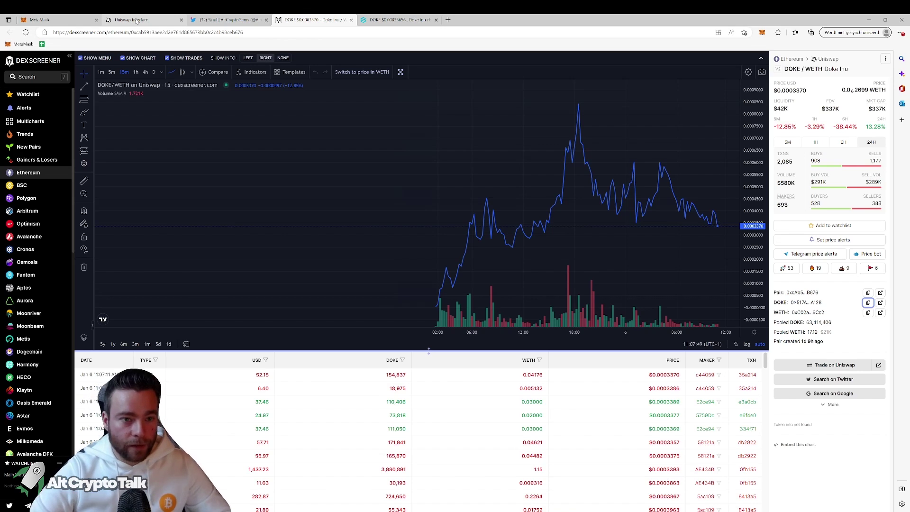
pyautogui.click(136, 20)
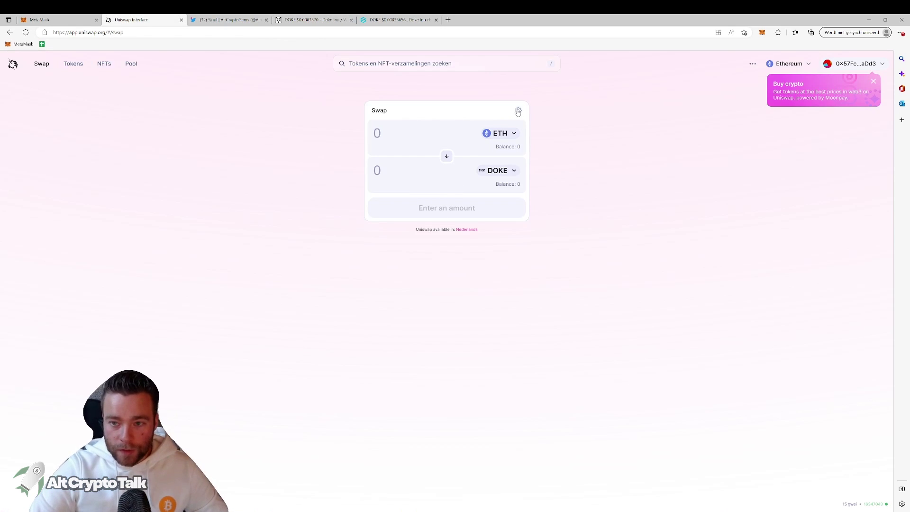
# Open the Swap settings and put the cursor in the slippage tolerance field
pyautogui.click(518, 112)
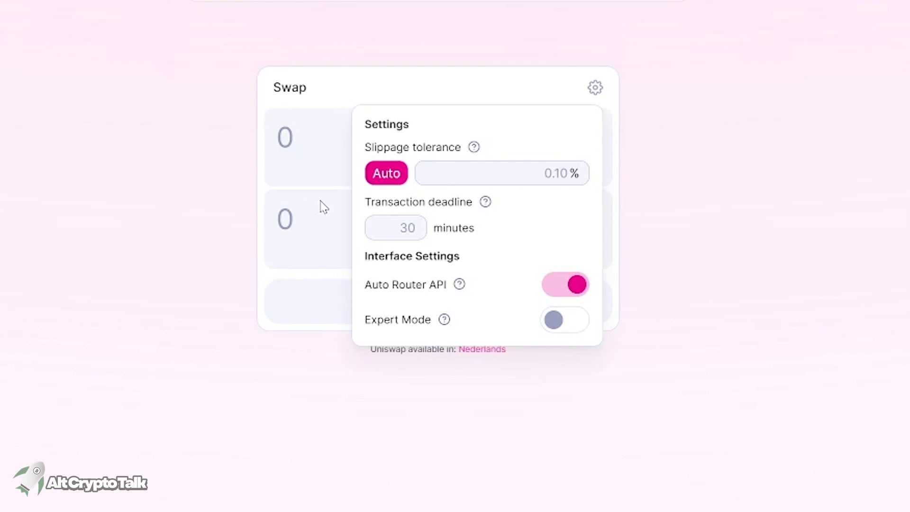
pyautogui.click(547, 175)
# Set slippage to 10%, enter 1 ETH for a 3,491,076.89 DOKE quote, then check MetaMask balances
pyautogui.write('10')
pyautogui.click(315, 128)
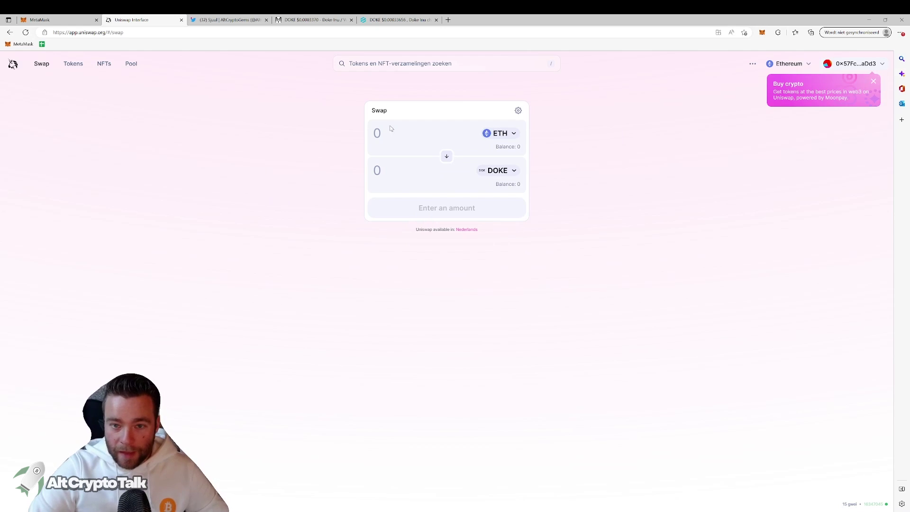
pyautogui.click(434, 136)
pyautogui.write('1')
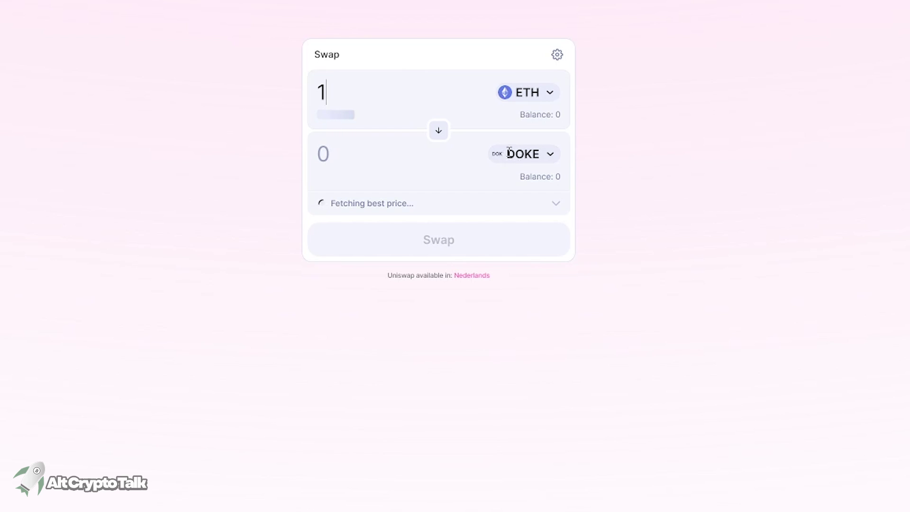
pyautogui.moveTo(318, 154); pyautogui.dragTo(415, 159)
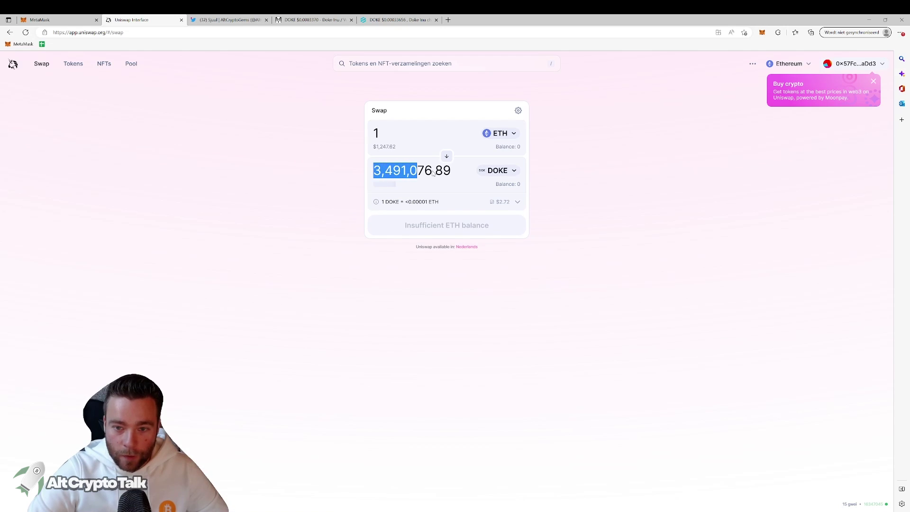
pyautogui.click(451, 172)
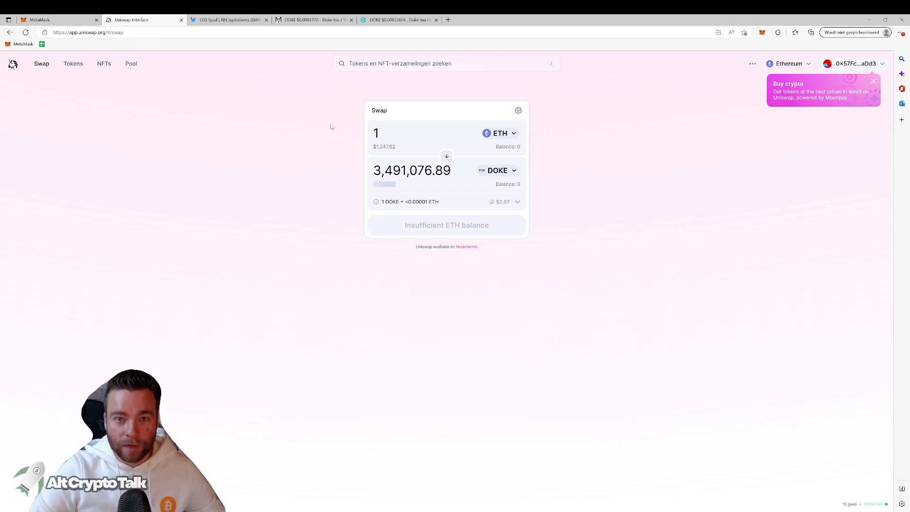
pyautogui.click(50, 20)
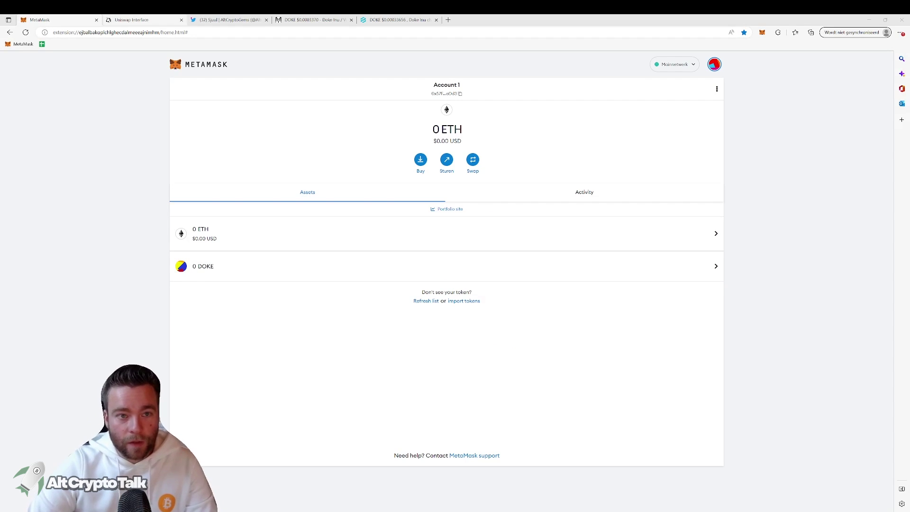
pyautogui.click(138, 20)
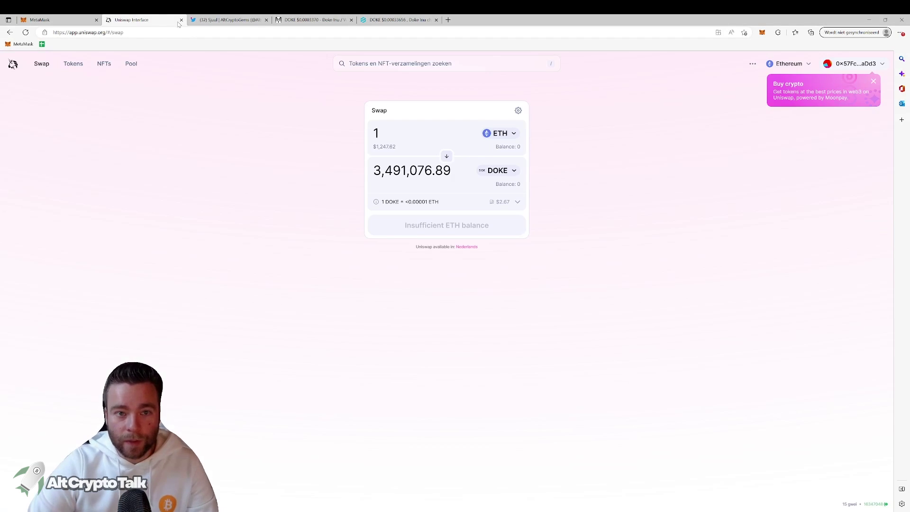
pyautogui.click(230, 19)
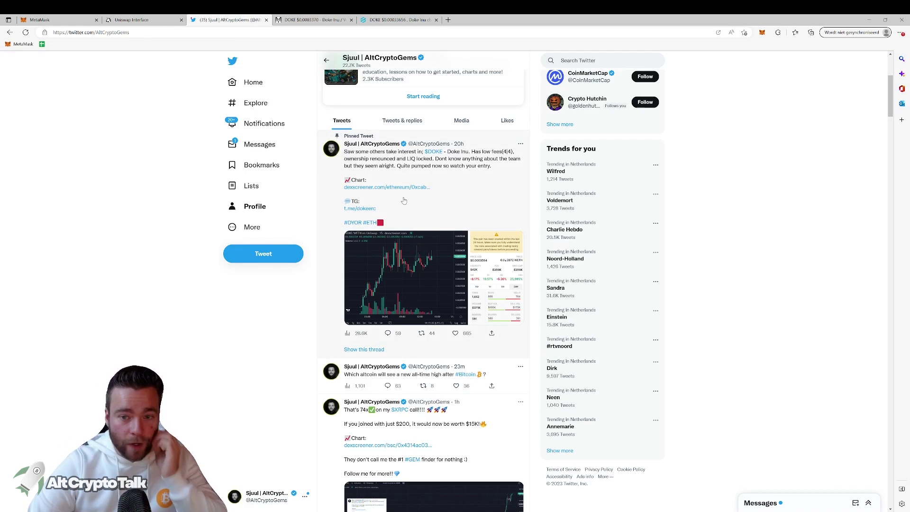
pyautogui.click(368, 187)
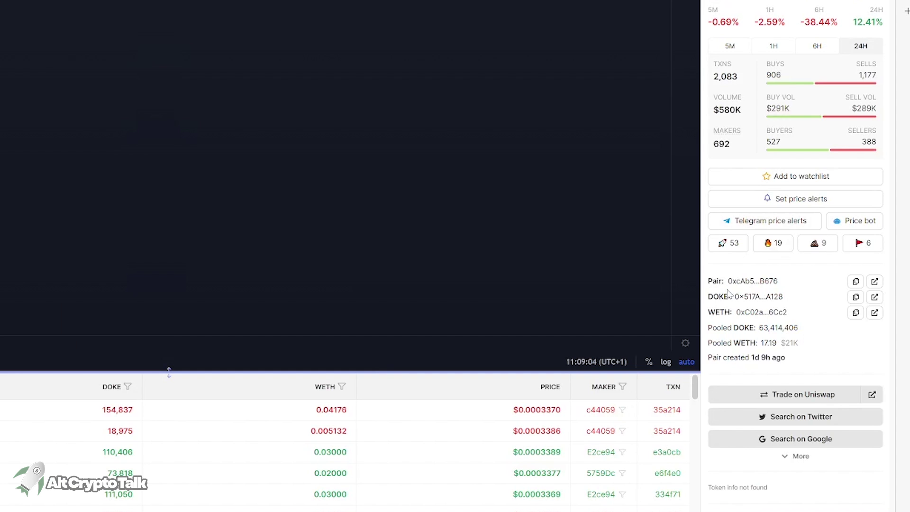
pyautogui.moveTo(734, 296); pyautogui.dragTo(856, 297)
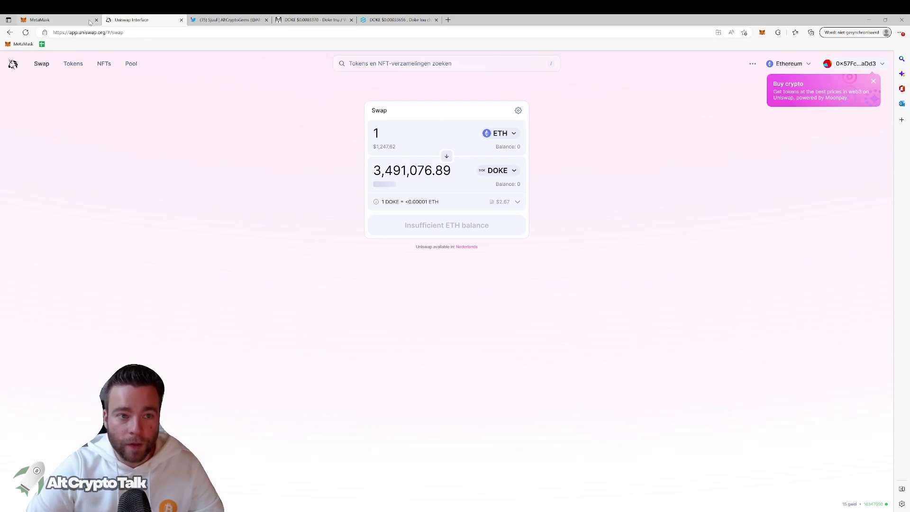
pyautogui.click(498, 172)
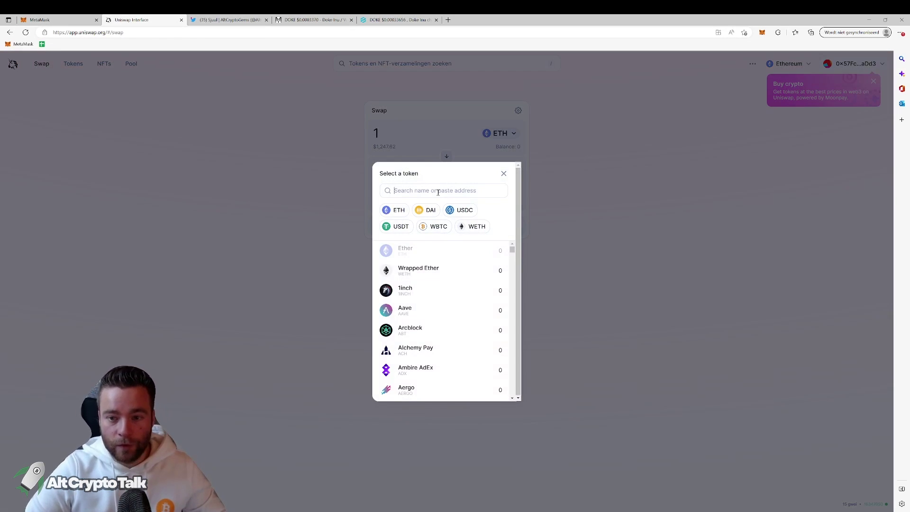
pyautogui.hotkey('ctrl', 'v')
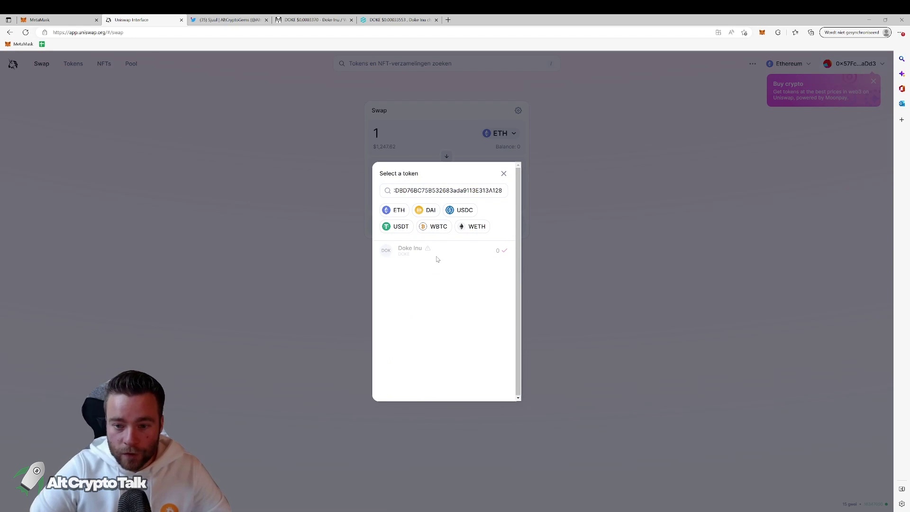
pyautogui.click(504, 174)
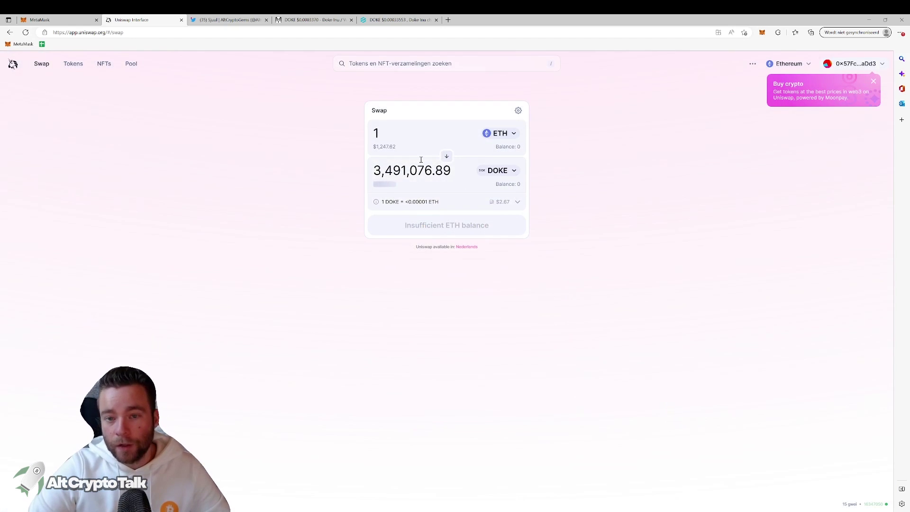
pyautogui.click(51, 19)
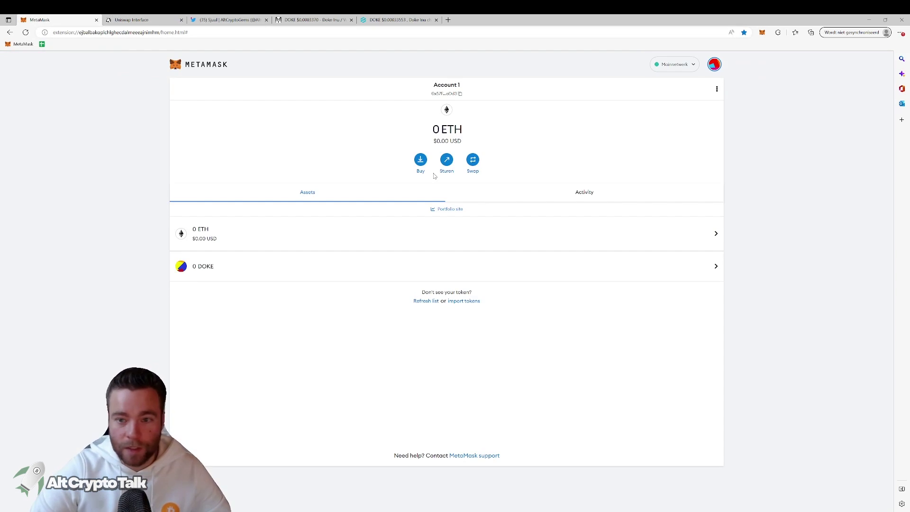
pyautogui.moveTo(290, 258)
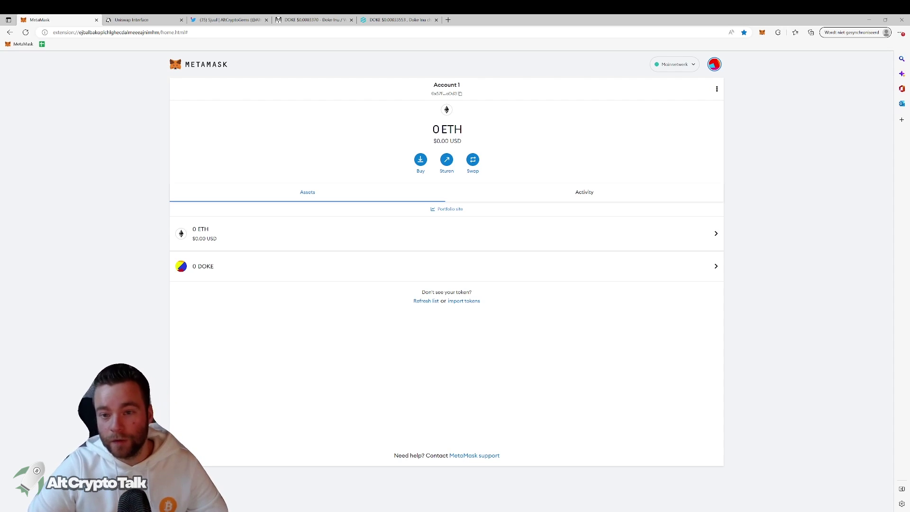
# Return to the Twitter profile and scroll through its timeline of recent crypto call tweets
pyautogui.click(226, 20)
pyautogui.scroll(5, 372, 198)
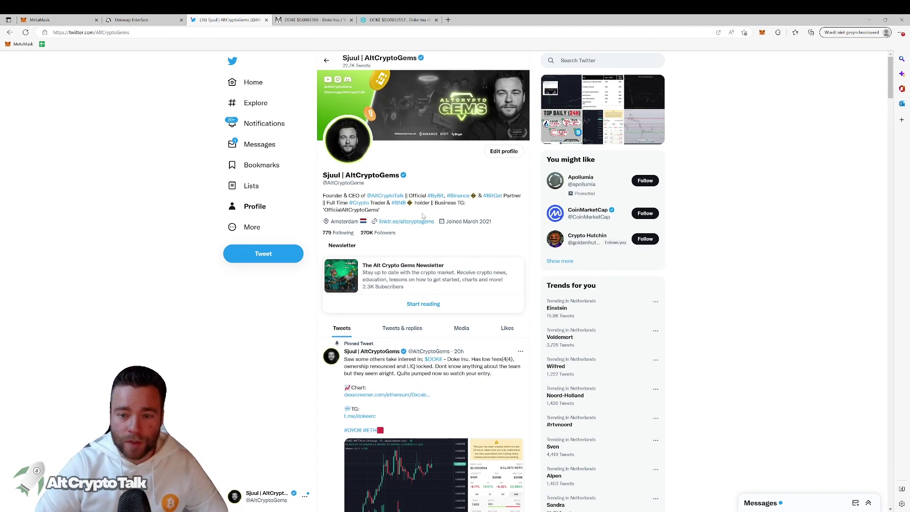
pyautogui.scroll(-15, 428, 275)
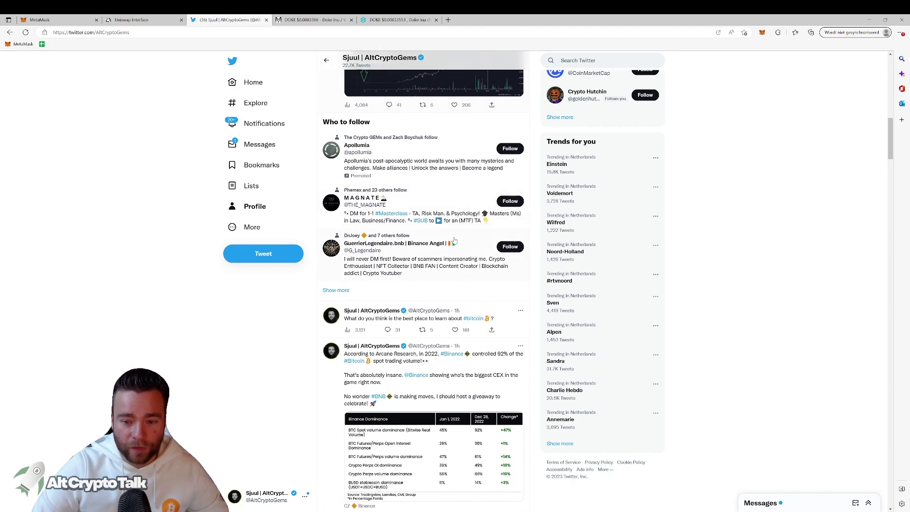
pyautogui.scroll(10, 460, 248)
pyautogui.scroll(3, 460, 248)
pyautogui.scroll(-3, 460, 248)
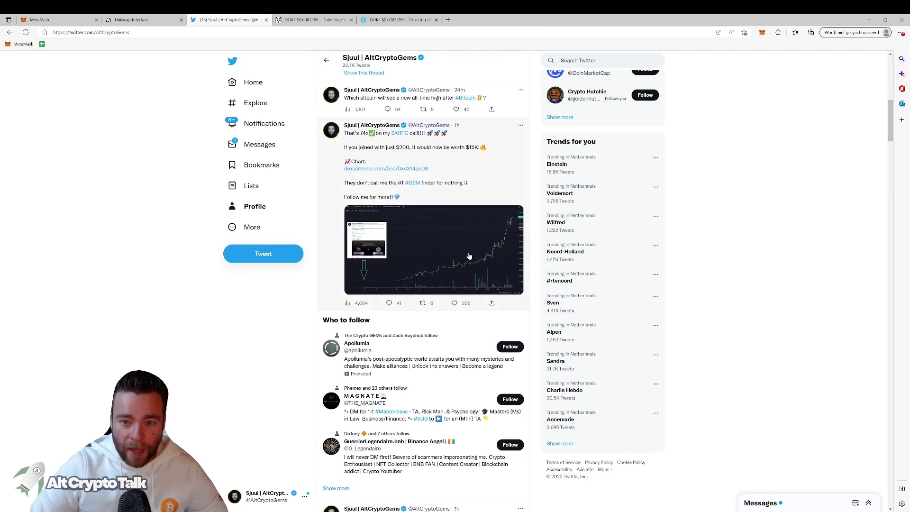
pyautogui.scroll(2, 463, 247)
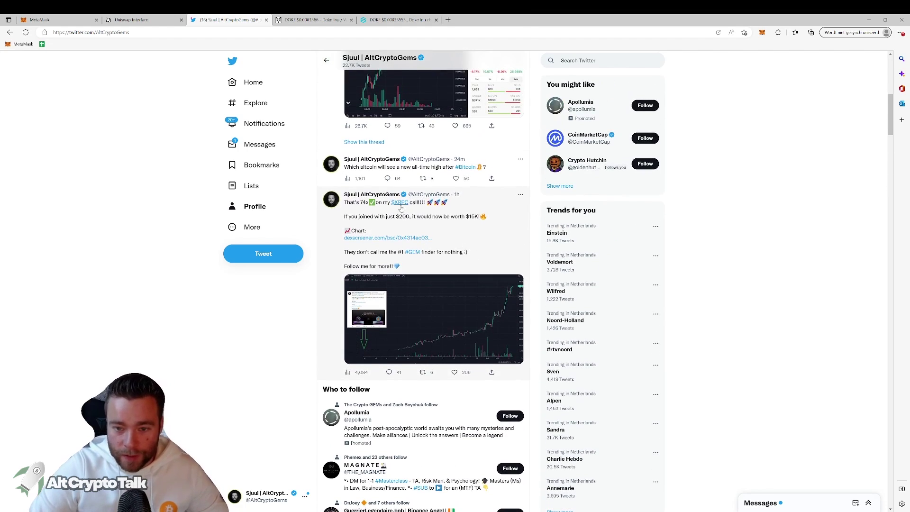